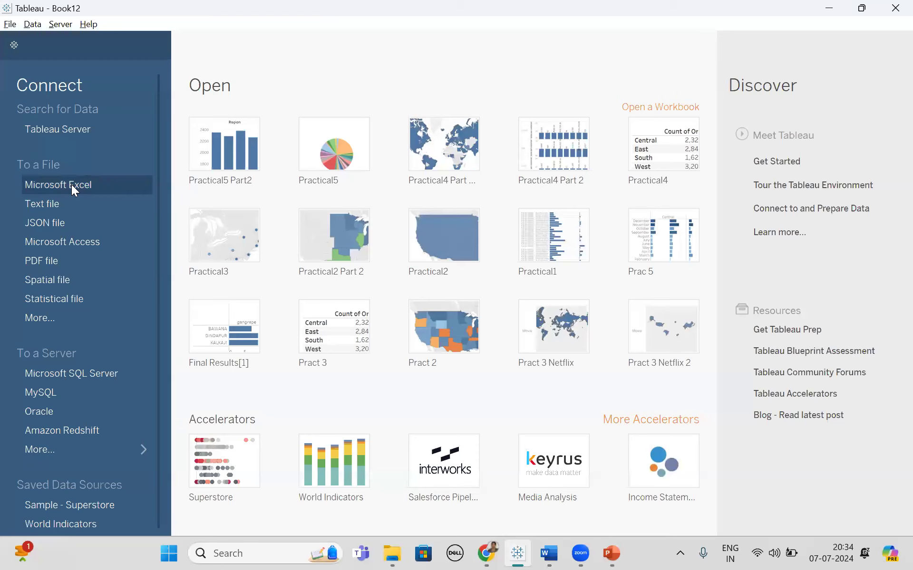
Step: Connect to the Sample - Superstore Excel workbook and relate its Orders and People tables in the data model
{"action": "left_click", "coordinate": [72, 184]}
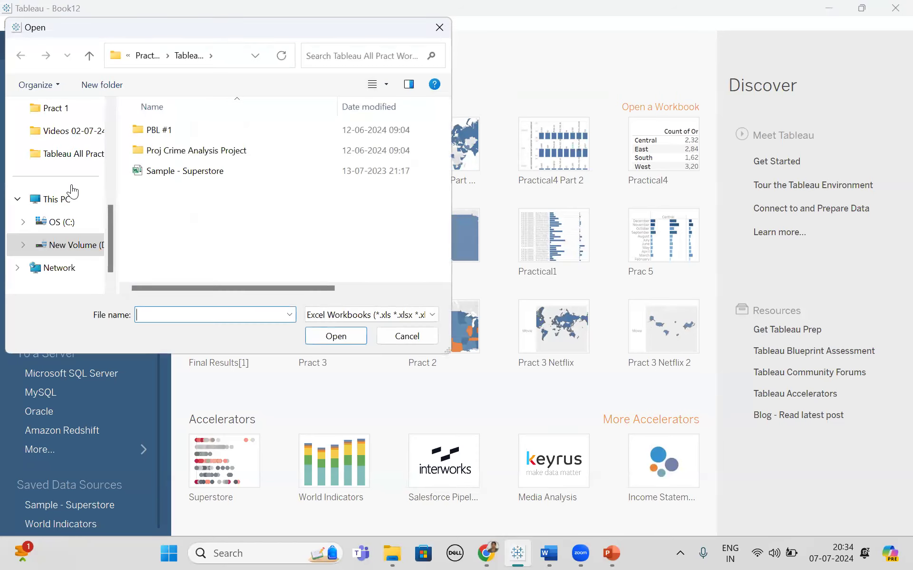
{"action": "double_click", "coordinate": [174, 169]}
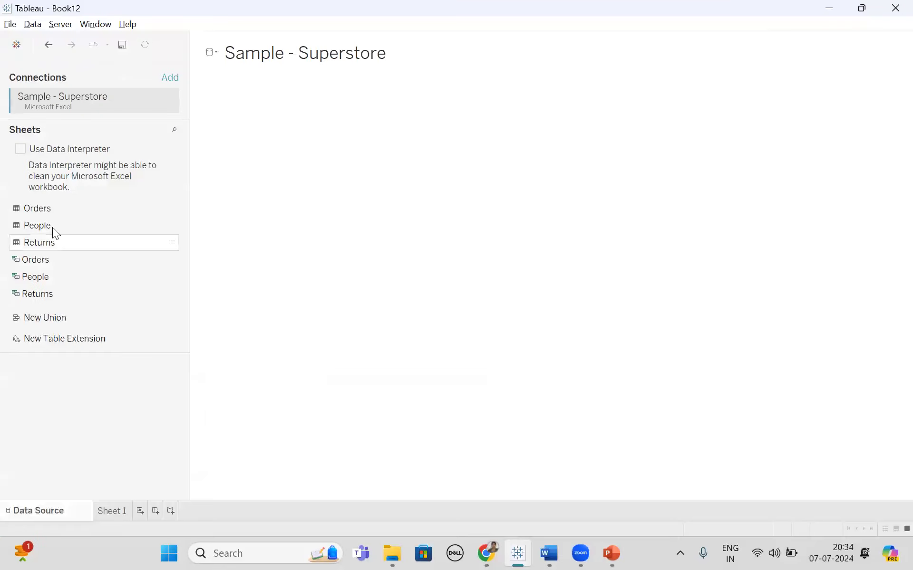
{"action": "left_click_drag", "start_coordinate": [43, 201], "coordinate": [306, 152]}
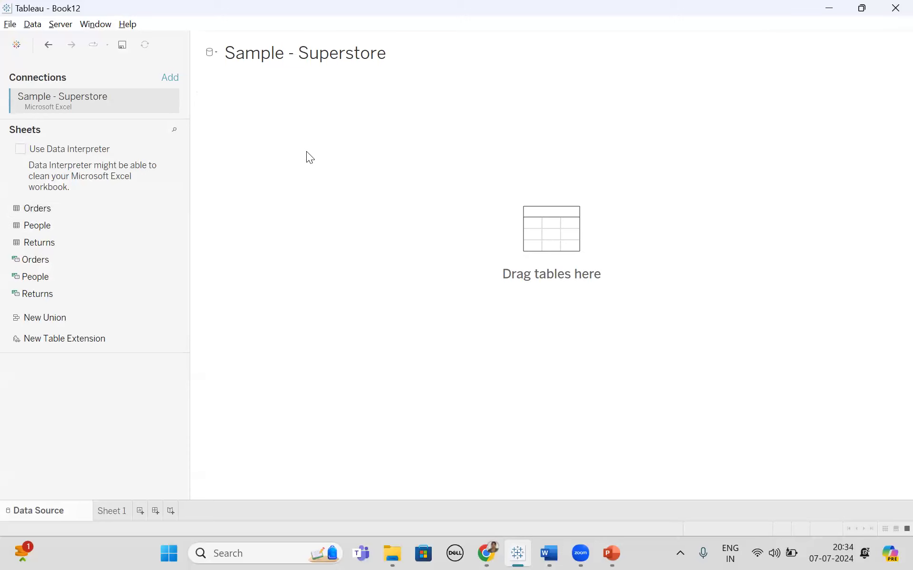
{"action": "left_click_drag", "start_coordinate": [43, 225], "coordinate": [439, 123]}
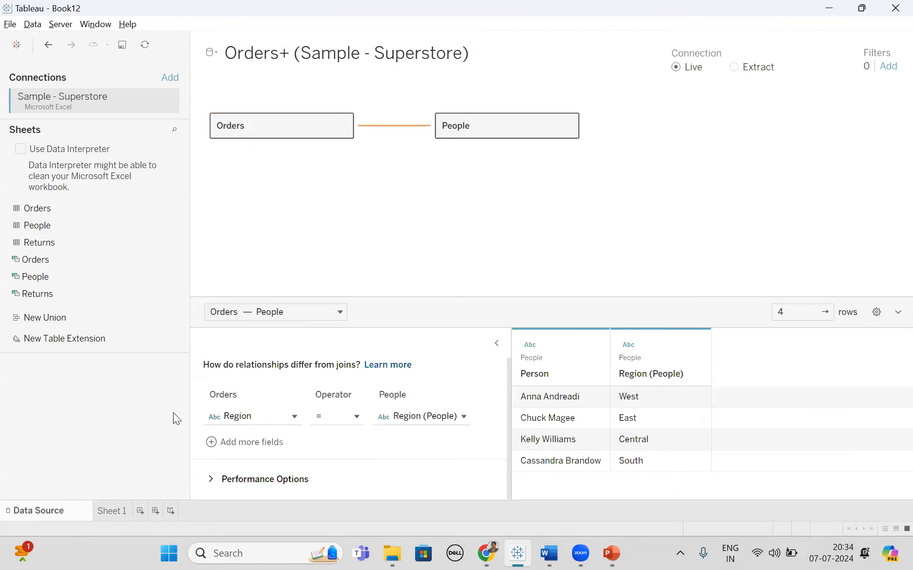
Step: Open the first worksheet and rename it as Pract 6
{"action": "double_click", "coordinate": [113, 510]}
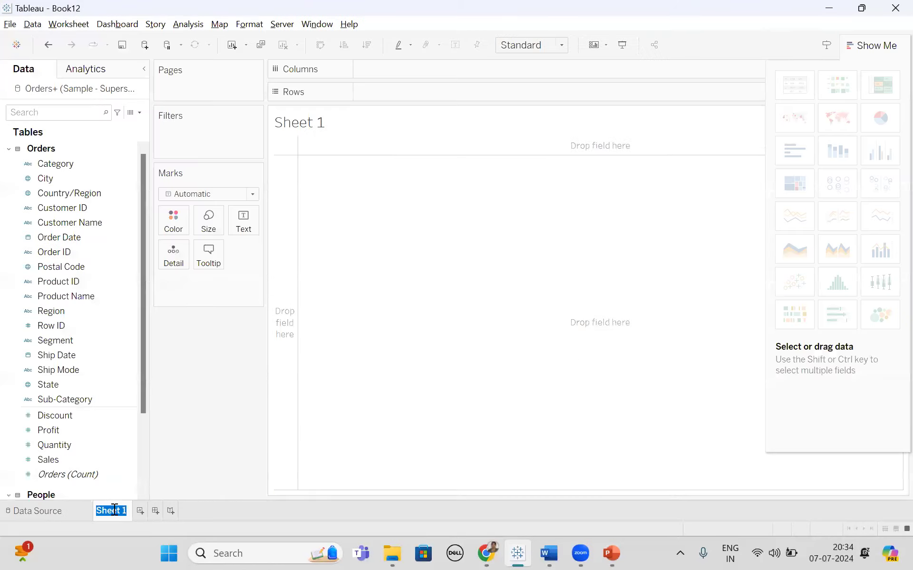
{"action": "type", "text": "Pract 6"}
{"action": "key", "text": "Return"}
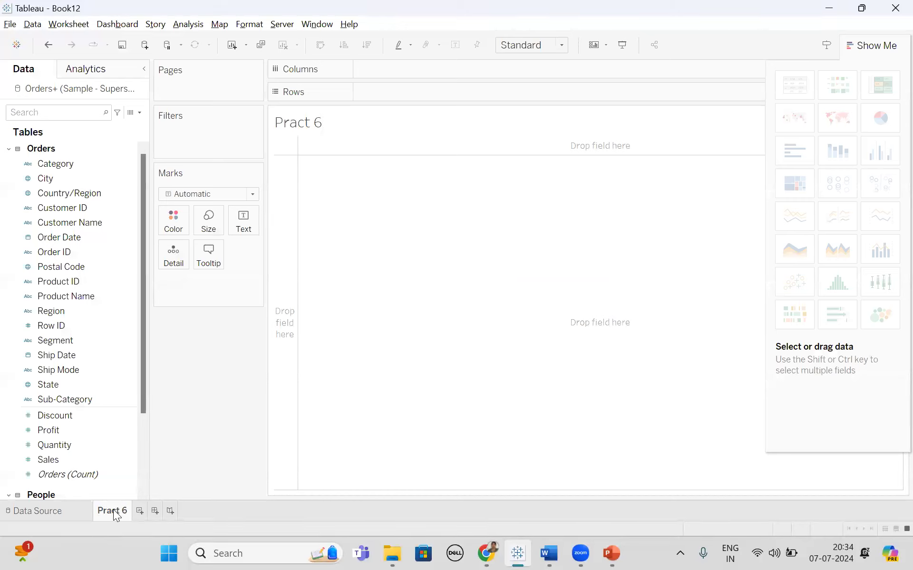
Step: Create a hierarchy named Location from the Country/Region field
{"action": "right_click", "coordinate": [68, 197]}
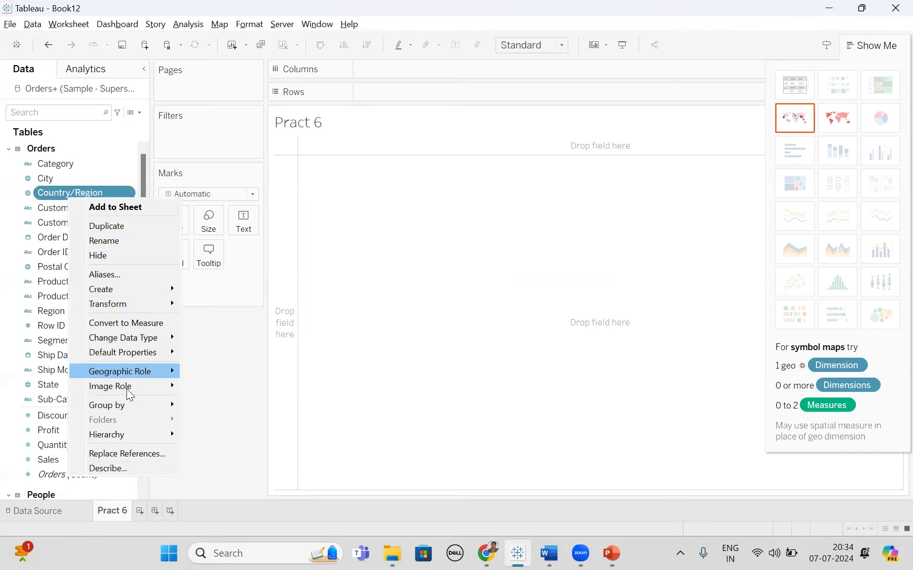
{"action": "mouse_move", "coordinate": [132, 434]}
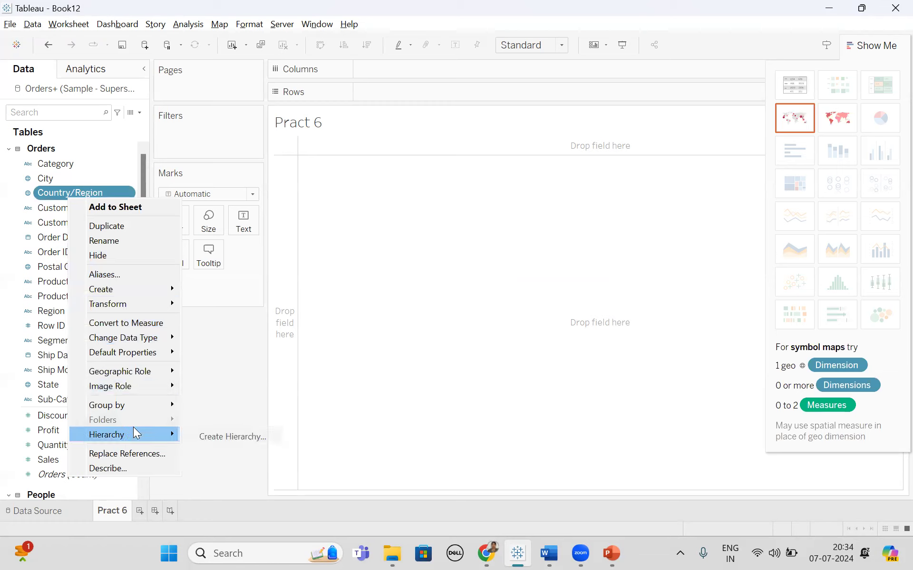
{"action": "left_click", "coordinate": [221, 435]}
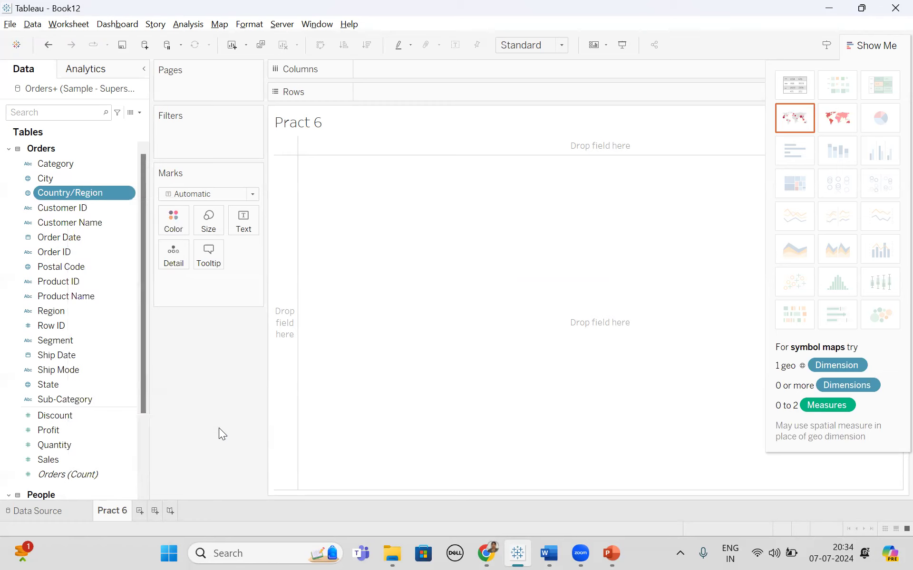
{"action": "right_click", "coordinate": [73, 190]}
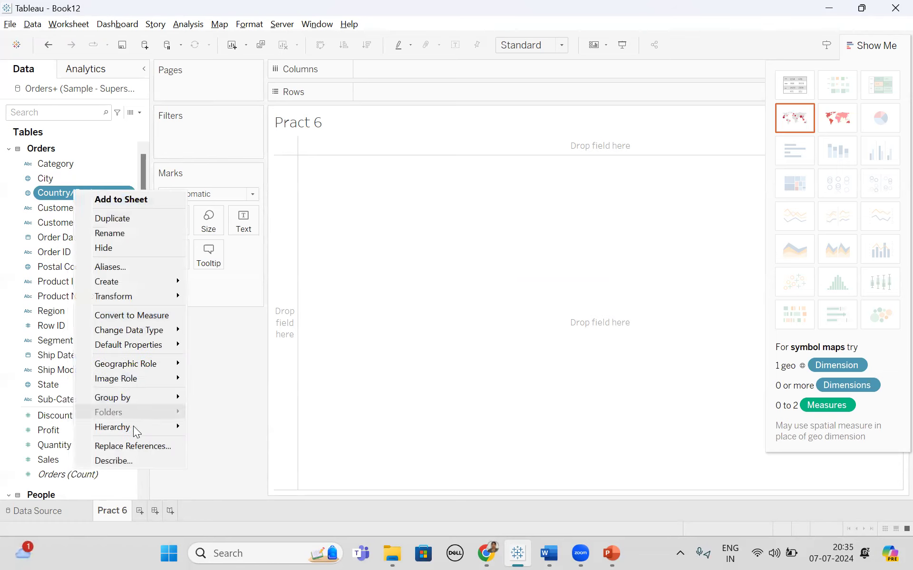
{"action": "mouse_move", "coordinate": [133, 429]}
{"action": "left_click", "coordinate": [231, 425]}
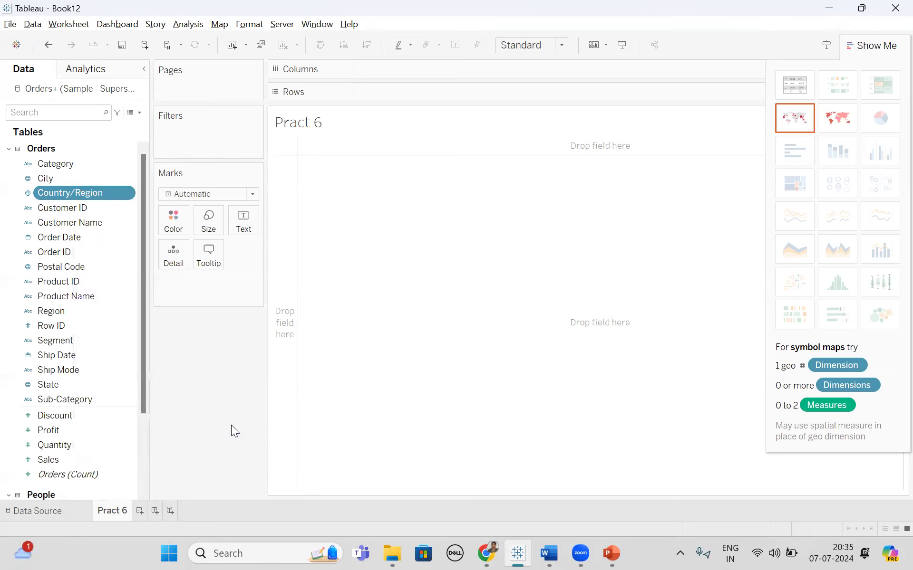
{"action": "type", "text": "Location"}
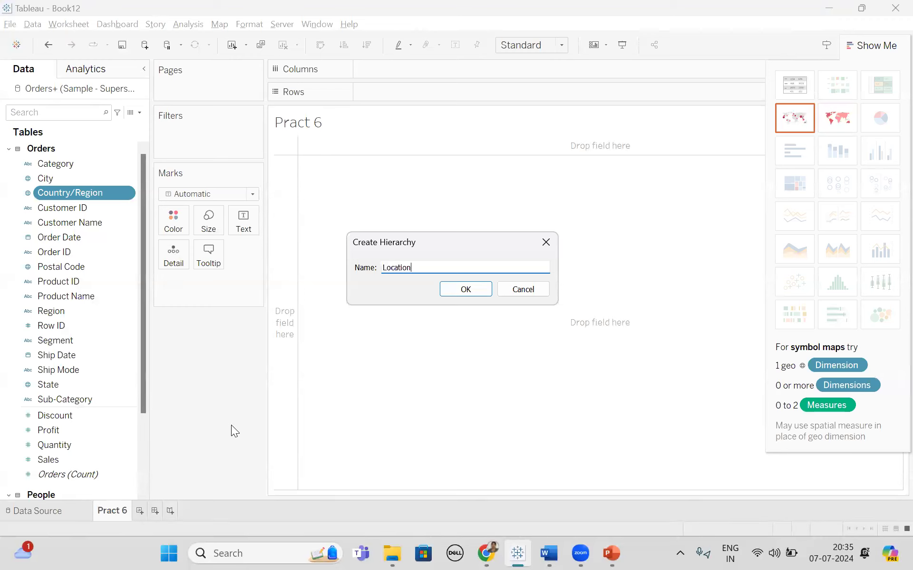
{"action": "key", "text": "Return"}
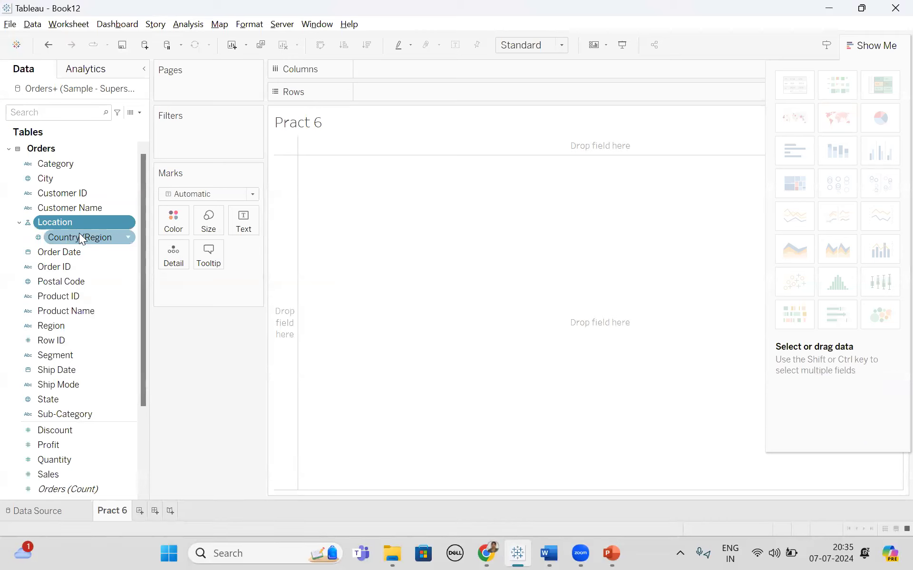
Step: Add City, State, Region and Postal Code to the Location hierarchy, with Postal Code below Country/Region
{"action": "left_click_drag", "start_coordinate": [57, 179], "coordinate": [84, 235]}
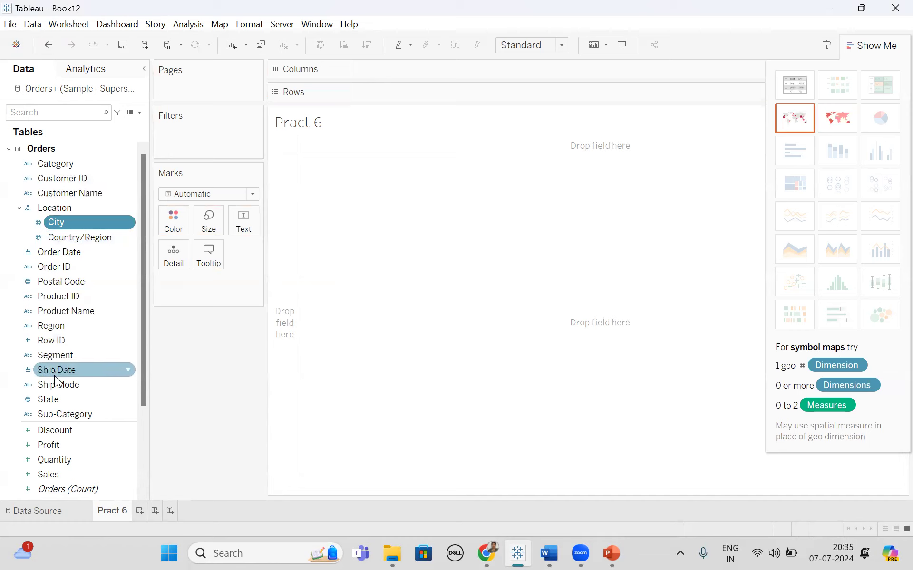
{"action": "left_click_drag", "start_coordinate": [57, 397], "coordinate": [89, 234]}
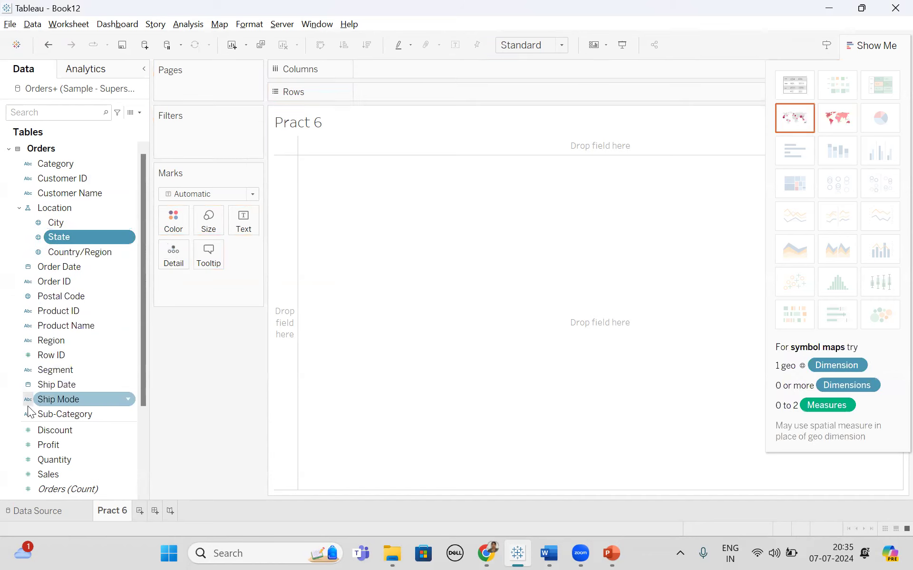
{"action": "left_click_drag", "start_coordinate": [61, 341], "coordinate": [97, 252]}
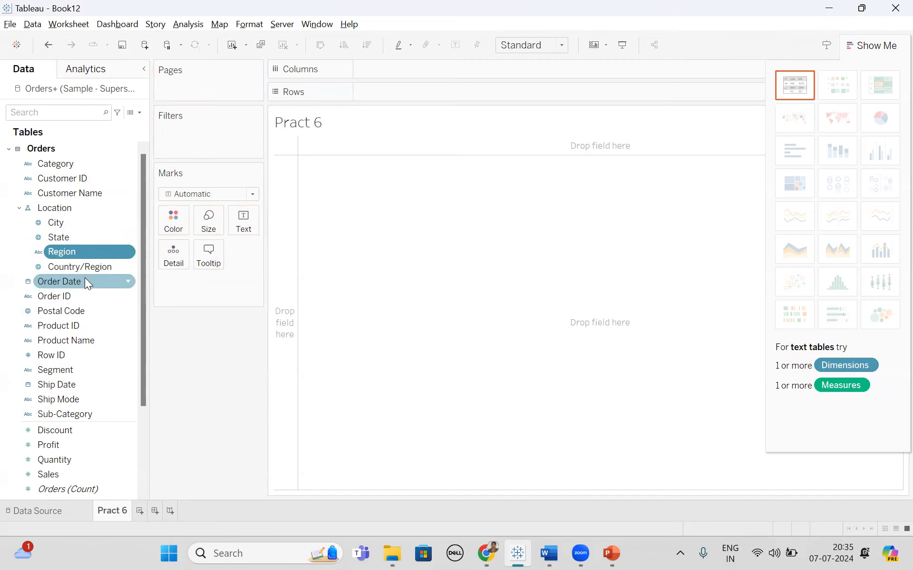
{"action": "left_click", "coordinate": [89, 269], "text": "ctrl"}
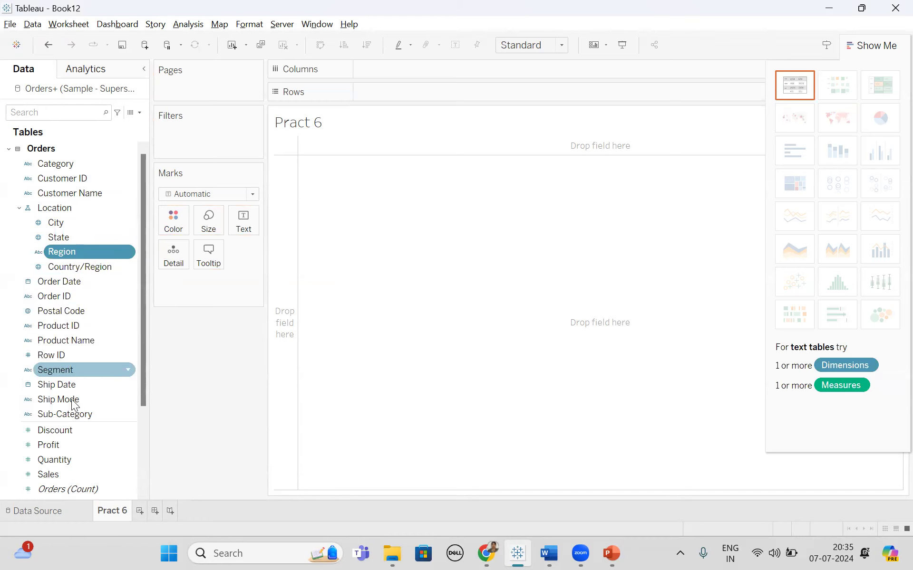
{"action": "left_click_drag", "start_coordinate": [62, 312], "coordinate": [88, 269]}
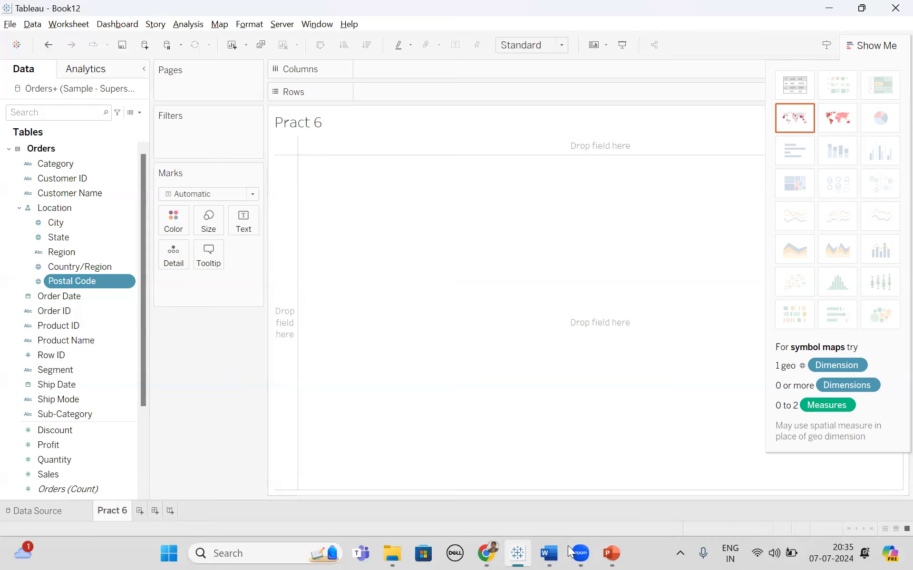
Step: Switch to the lab manual in Word to examine the reference map worksheet, and return to Tableau
{"action": "mouse_move", "coordinate": [548, 553]}
{"action": "left_click", "coordinate": [618, 491]}
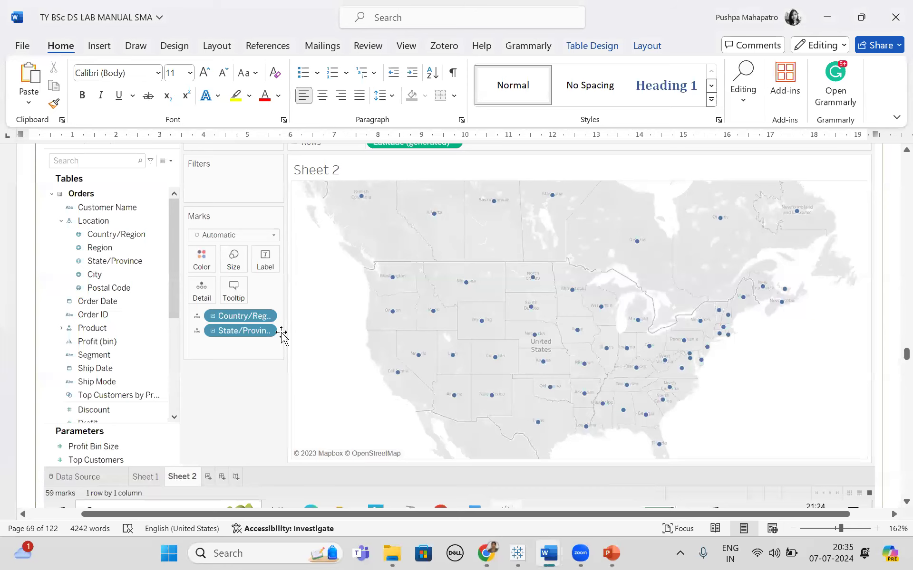
{"action": "scroll", "coordinate": [282, 336], "scroll_direction": "up", "scroll_amount": 2}
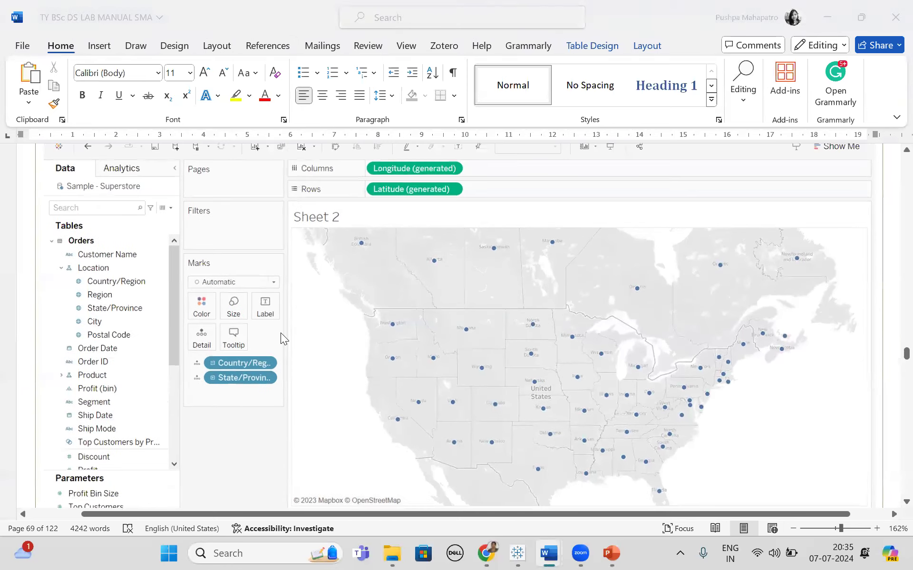
{"action": "key", "text": "alt+Tab"}
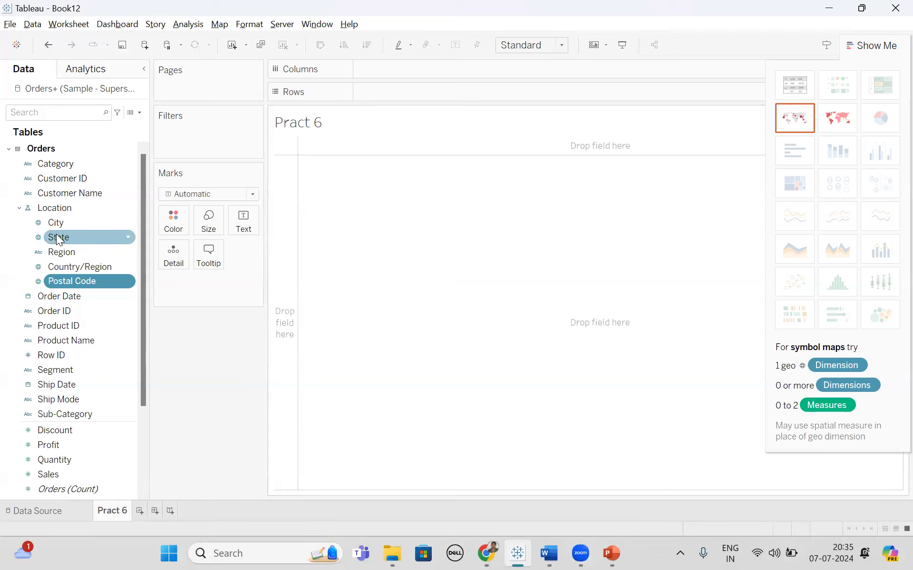
Step: Map the order locations by adding Country/Region, State and Sales as details of the marks
{"action": "left_click", "coordinate": [75, 266]}
{"action": "left_click_drag", "start_coordinate": [75, 266], "coordinate": [213, 293]}
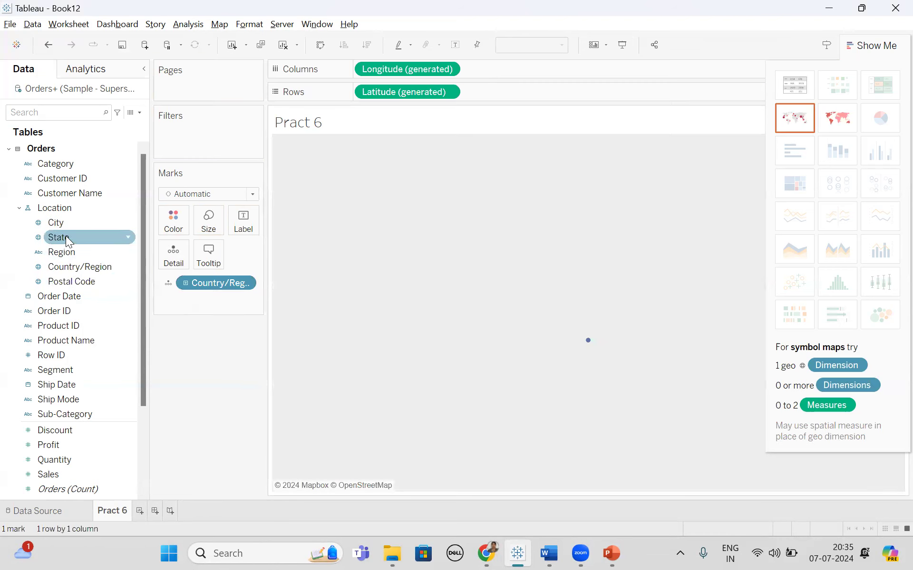
{"action": "left_click_drag", "start_coordinate": [66, 238], "coordinate": [207, 308]}
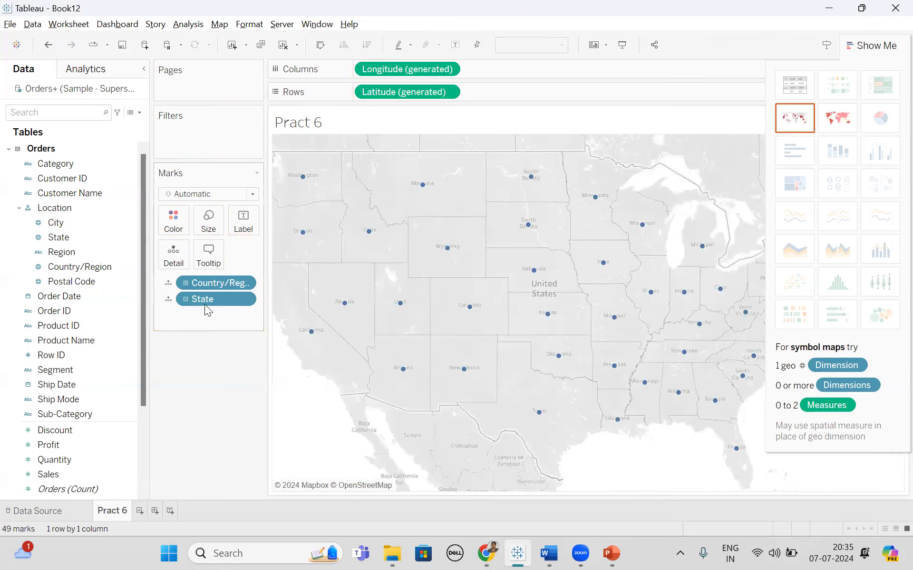
{"action": "left_click_drag", "start_coordinate": [71, 473], "coordinate": [205, 314]}
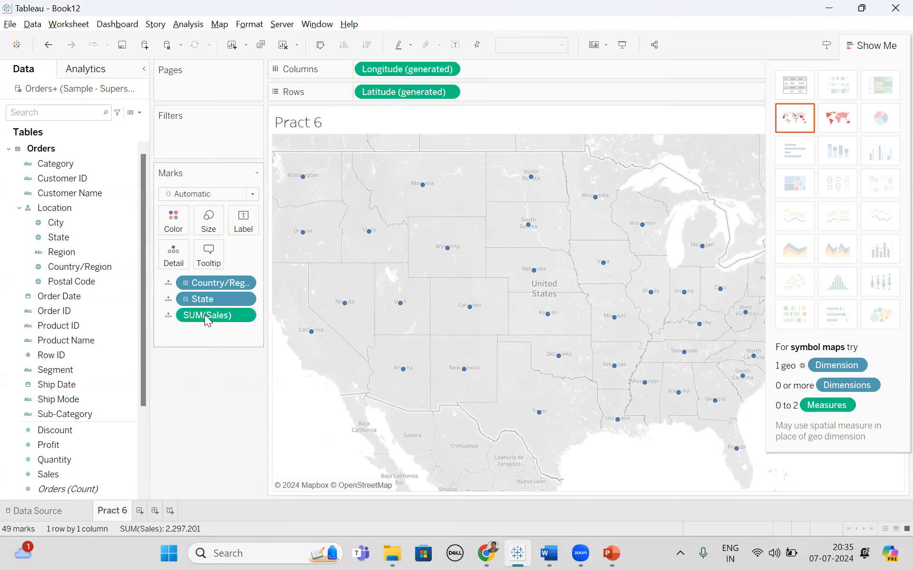
Step: Try the filled map chart type and return the view to a symbol map
{"action": "left_click", "coordinate": [835, 118]}
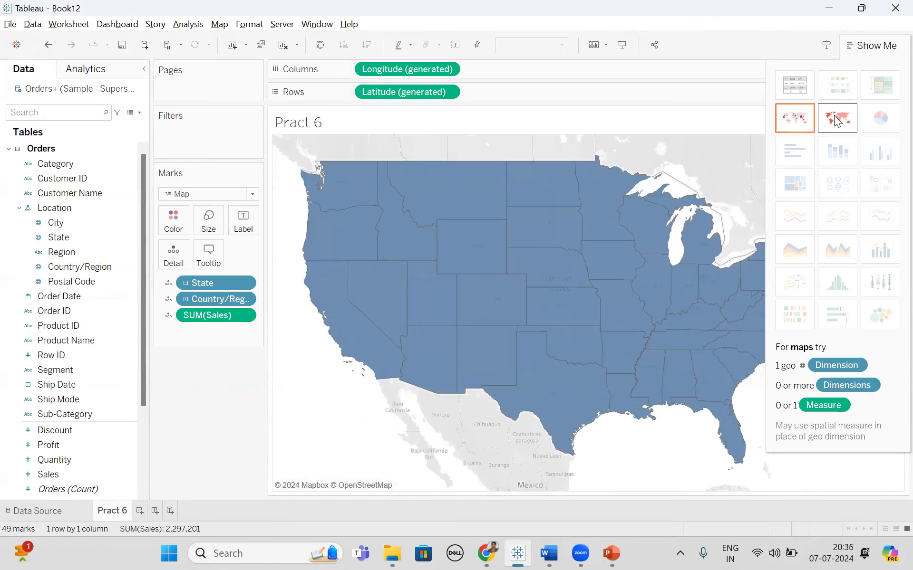
{"action": "left_click", "coordinate": [788, 122]}
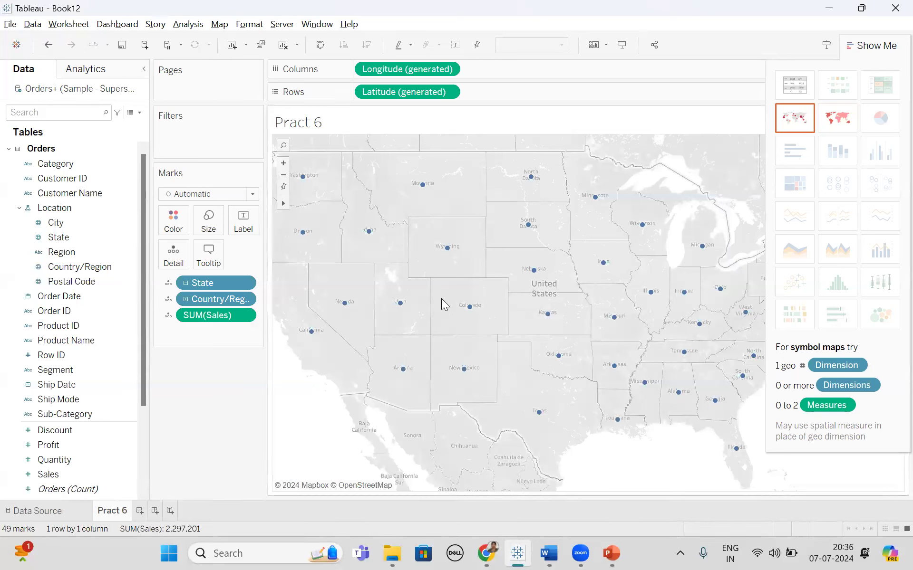
Step: Turn off the Country/Region Names layer in the map's background layers
{"action": "double_click", "coordinate": [759, 8]}
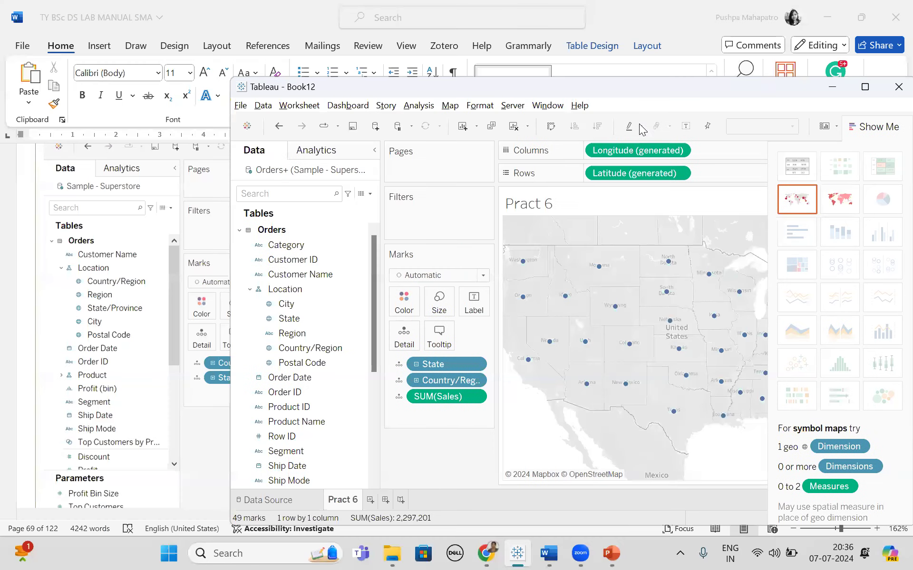
{"action": "left_click", "coordinate": [443, 109]}
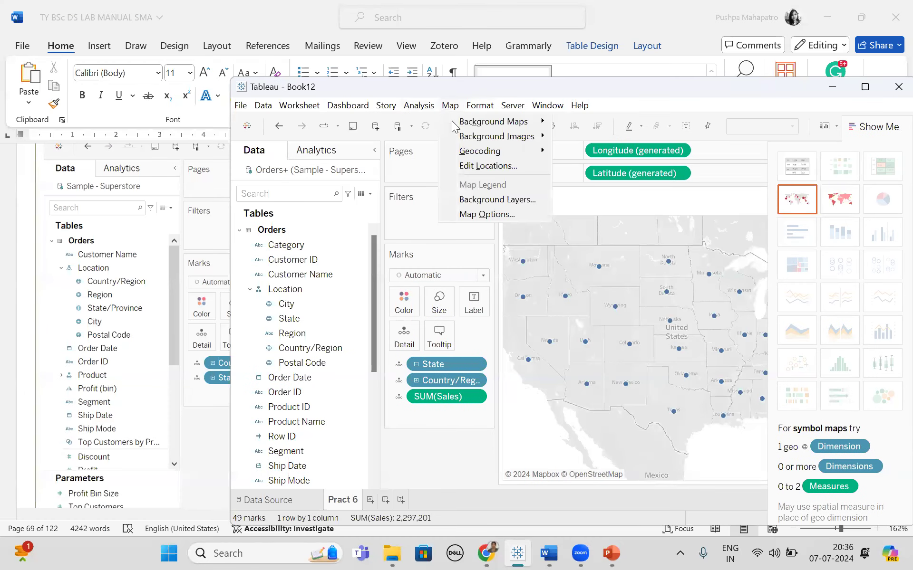
{"action": "left_click", "coordinate": [481, 199]}
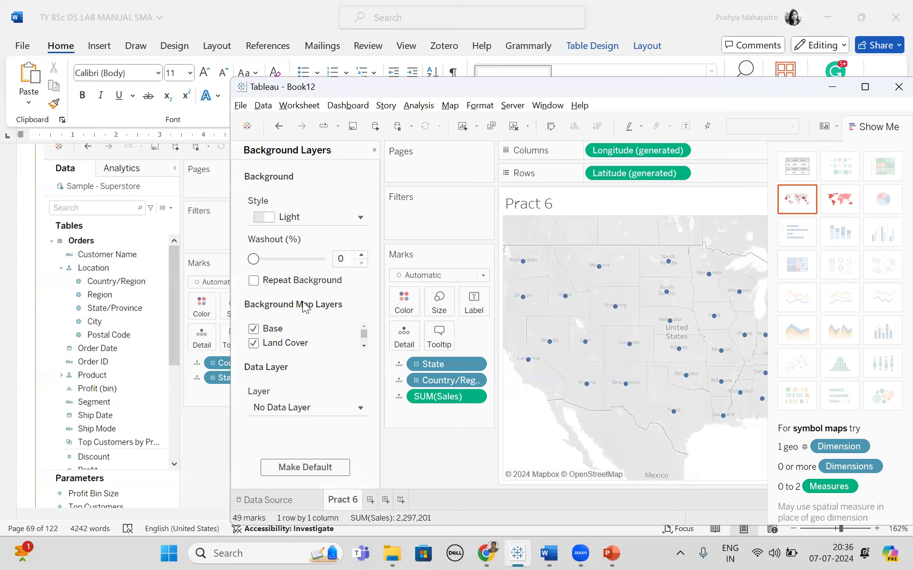
{"action": "double_click", "coordinate": [709, 83]}
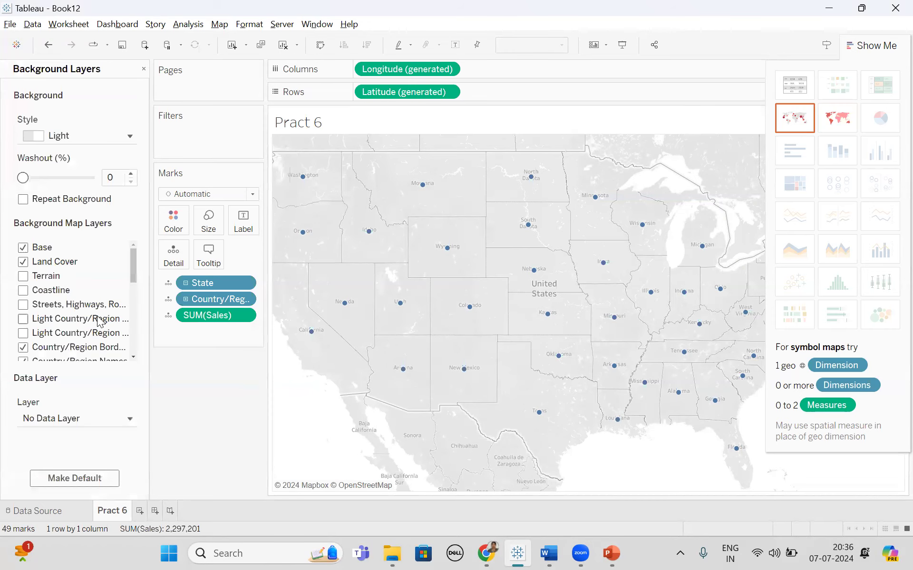
{"action": "left_click", "coordinate": [133, 357]}
{"action": "left_click", "coordinate": [133, 357]}
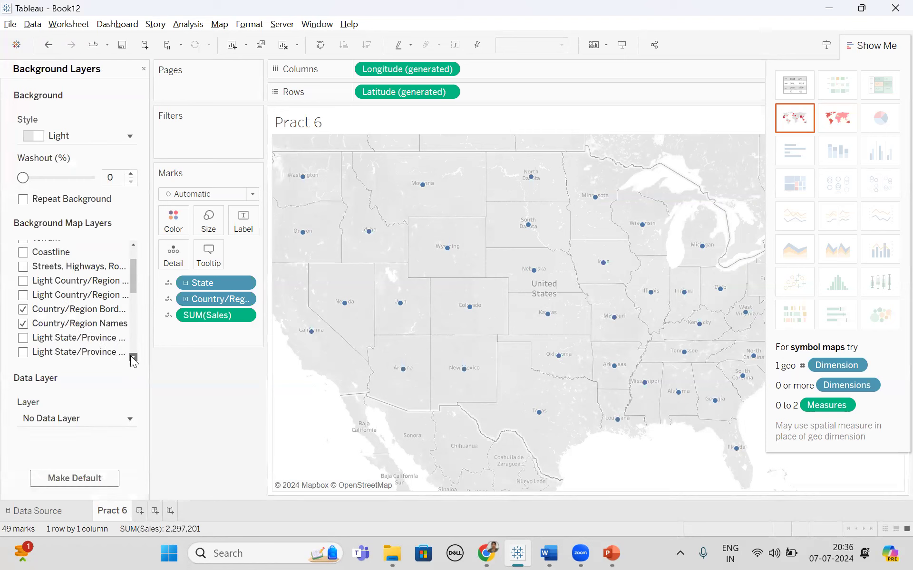
{"action": "left_click", "coordinate": [23, 324]}
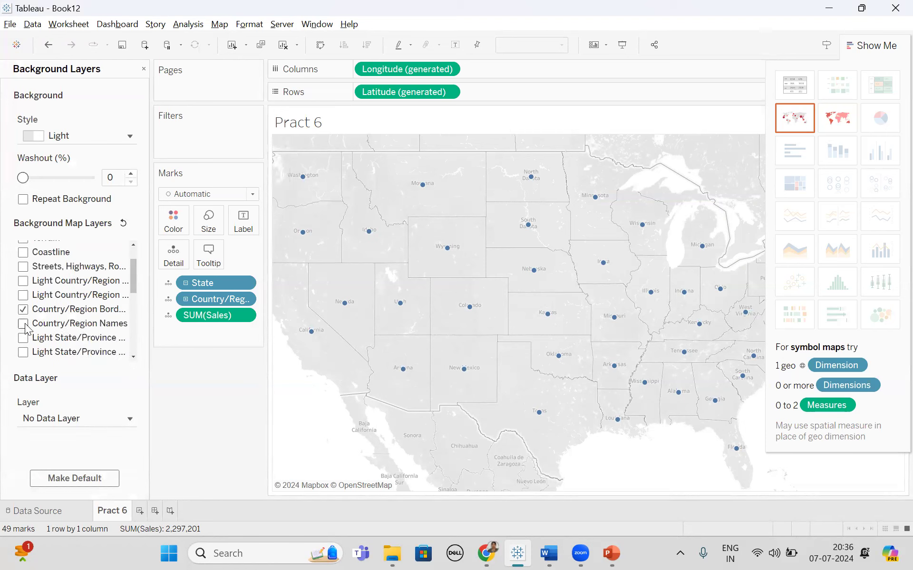
{"action": "left_click", "coordinate": [143, 69]}
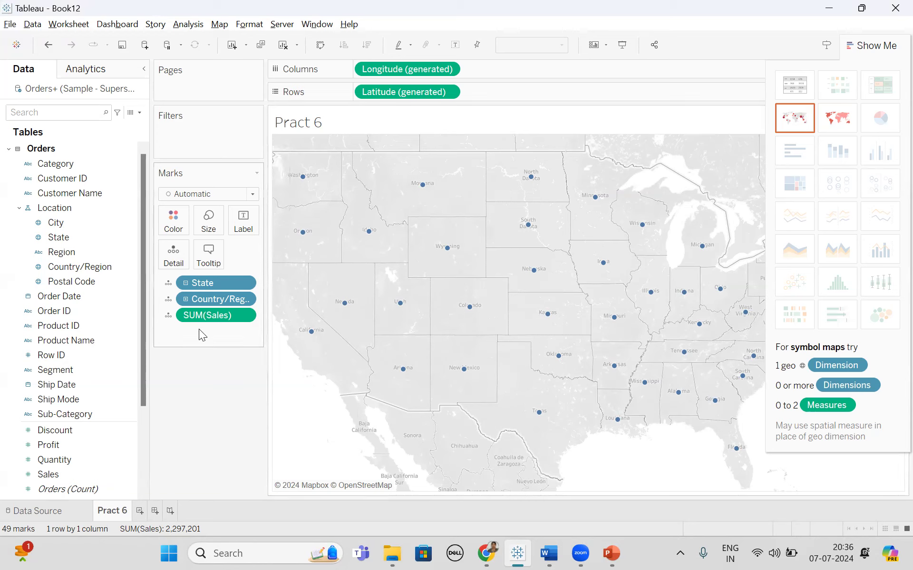
Step: Change the aggregation of Sales on the marks to Average
{"action": "left_click", "coordinate": [244, 315]}
{"action": "mouse_move", "coordinate": [247, 435]}
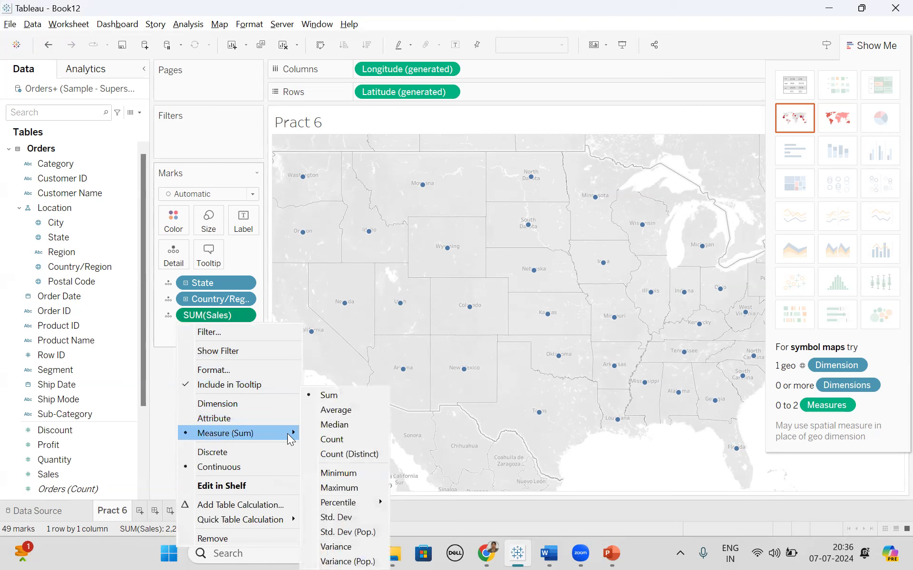
{"action": "left_click", "coordinate": [341, 411]}
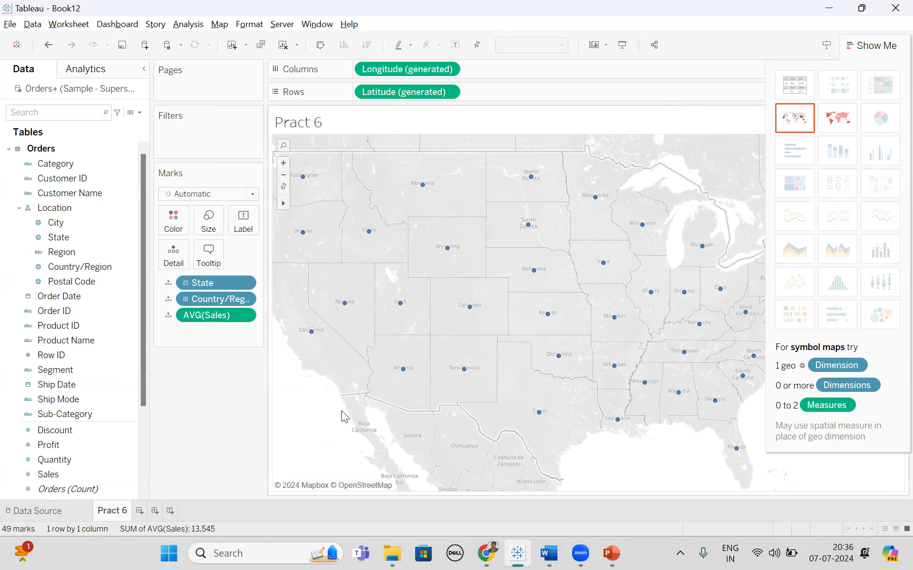
Step: Change the aggregation of Sales on the marks to Count
{"action": "left_click", "coordinate": [243, 316]}
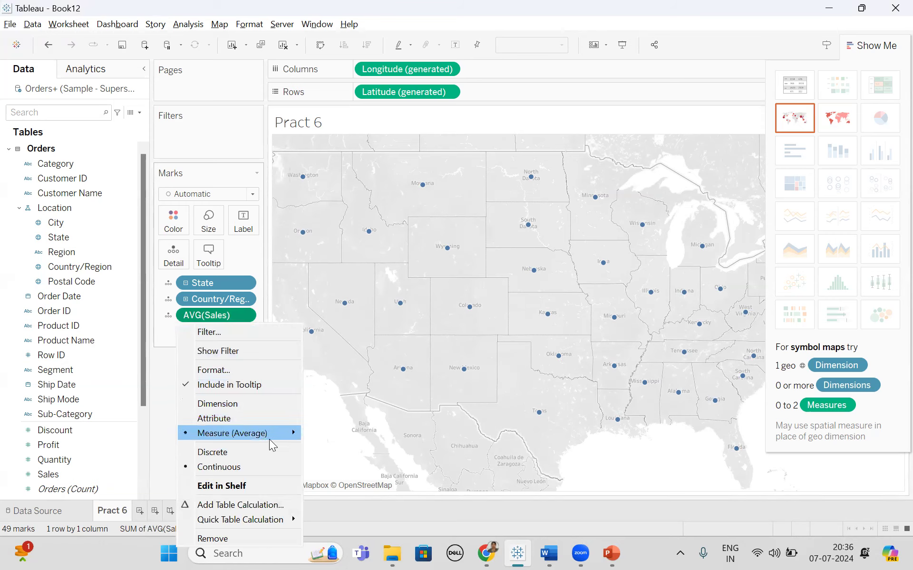
{"action": "mouse_move", "coordinate": [288, 434]}
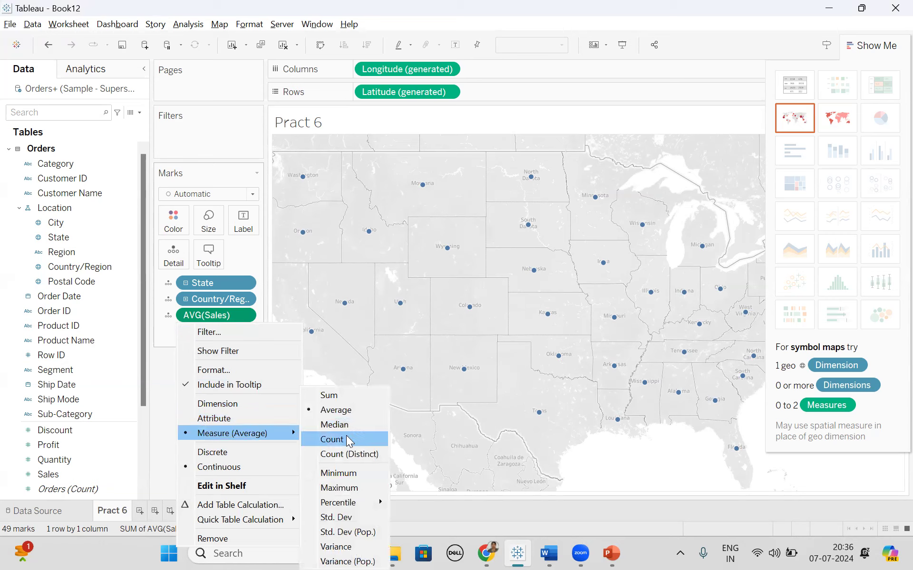
{"action": "left_click", "coordinate": [346, 436]}
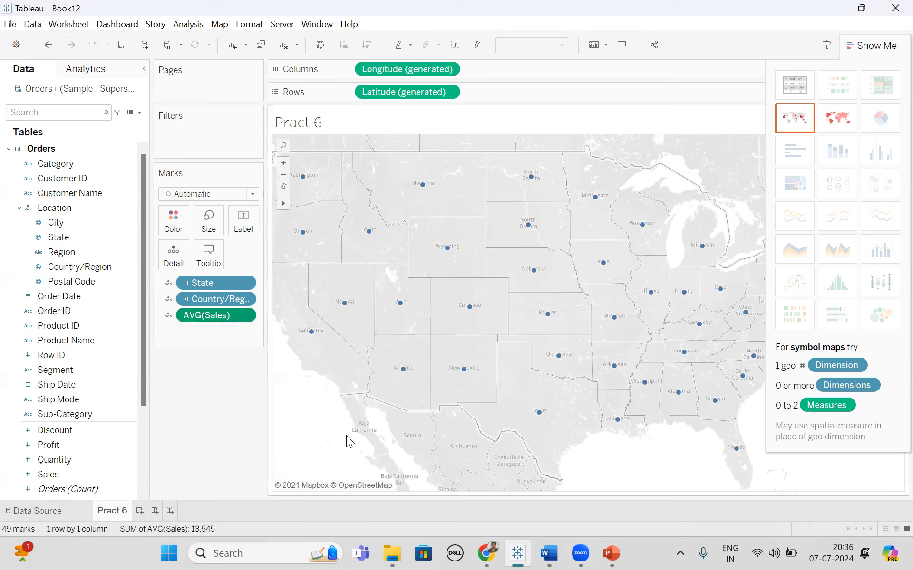
Step: Set the aggregation of Sales on the marks back to Sum
{"action": "left_click", "coordinate": [244, 317]}
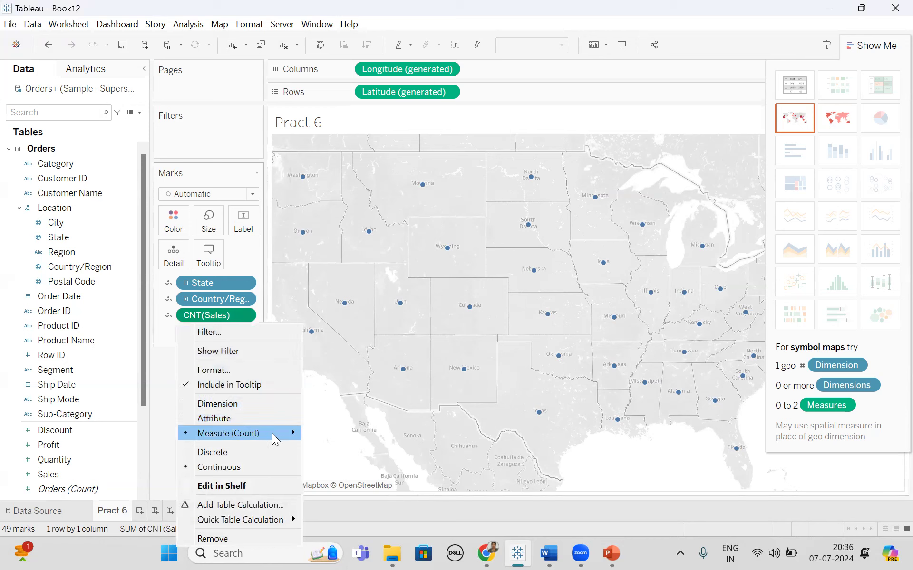
{"action": "mouse_move", "coordinate": [272, 433]}
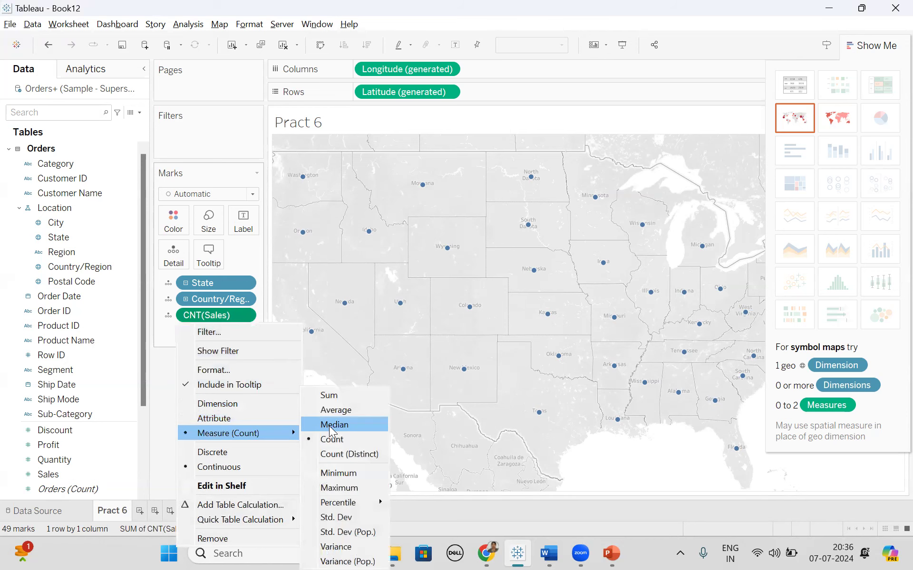
{"action": "left_click", "coordinate": [351, 395]}
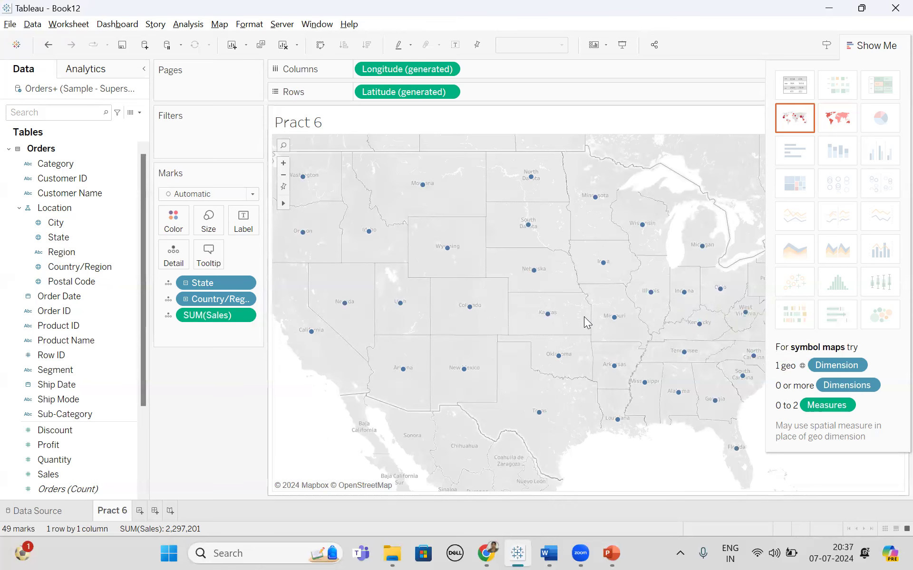
Step: Display the Sales data as a filled map and color the states orange
{"action": "left_click", "coordinate": [842, 120]}
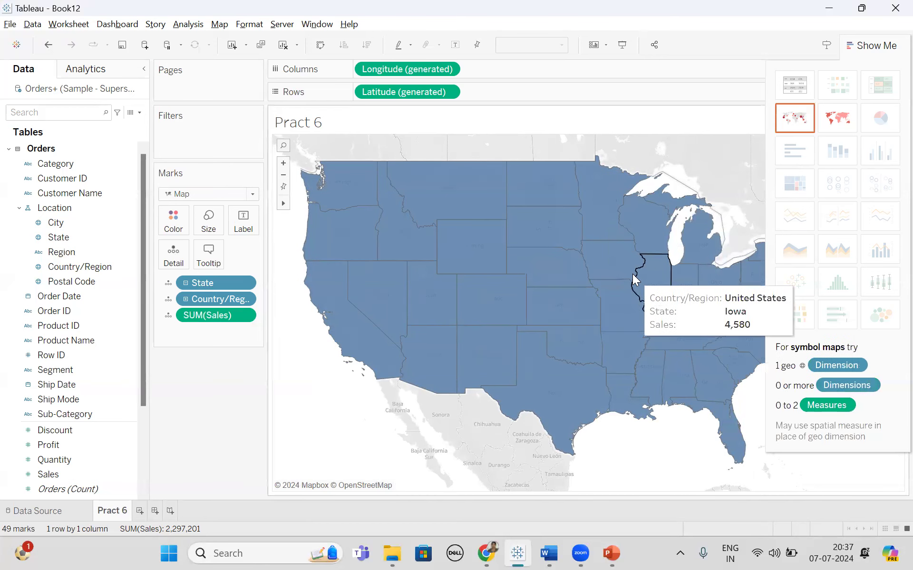
{"action": "left_click", "coordinate": [181, 219]}
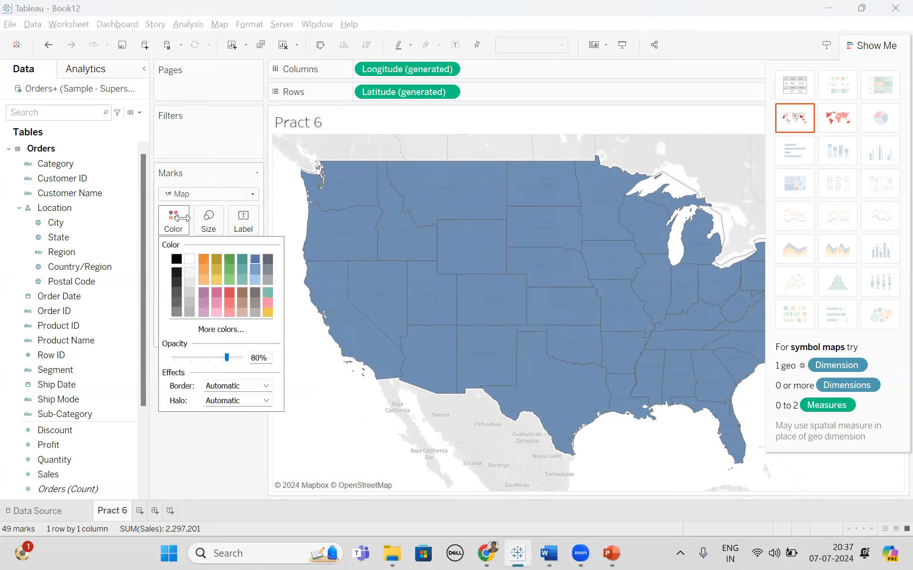
{"action": "left_click", "coordinate": [203, 258]}
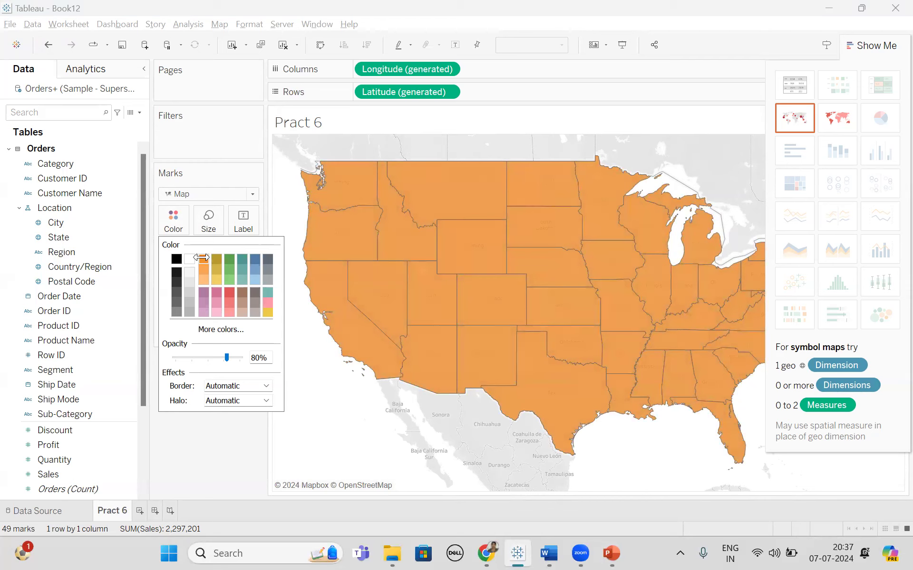
{"action": "left_click", "coordinate": [323, 406]}
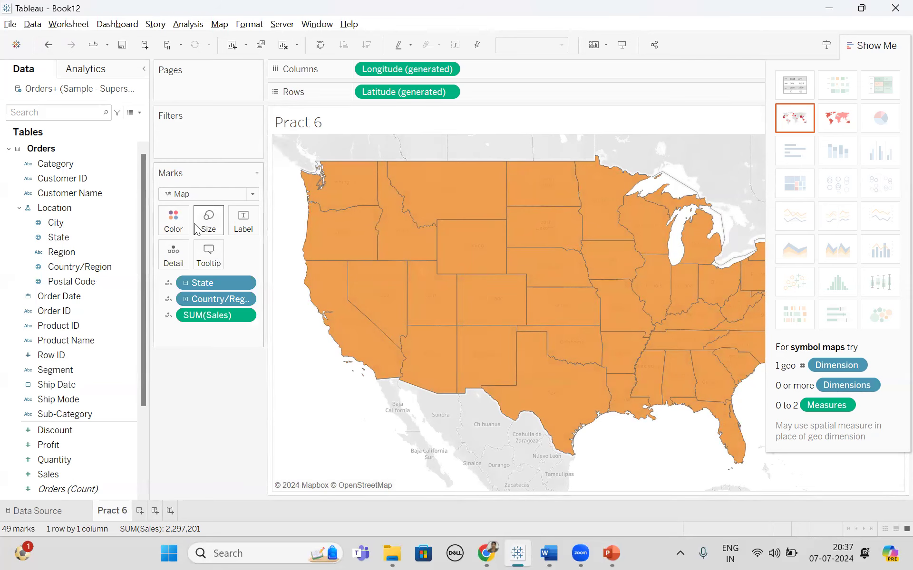
Step: Try the Bar, Line, Area and Square mark types on the map in turn
{"action": "left_click", "coordinate": [208, 192]}
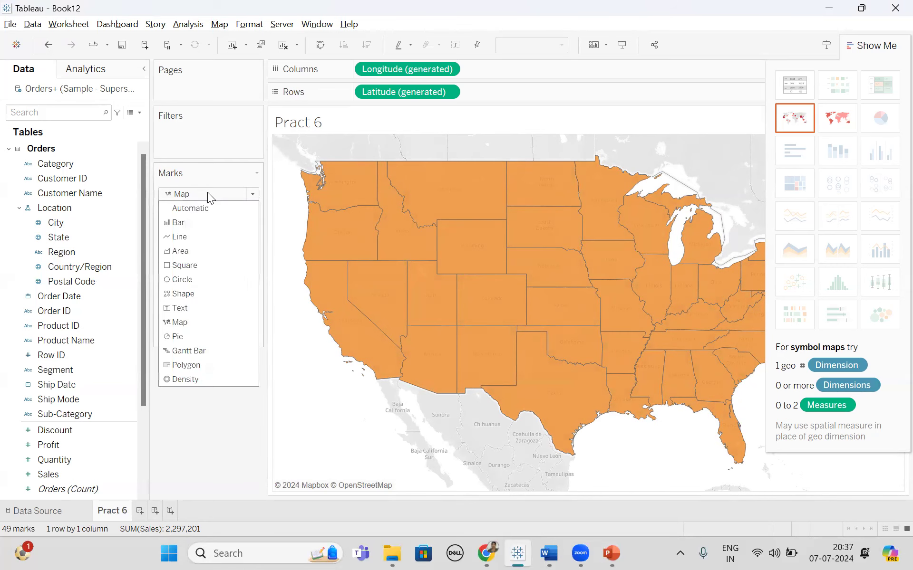
{"action": "left_click", "coordinate": [214, 222]}
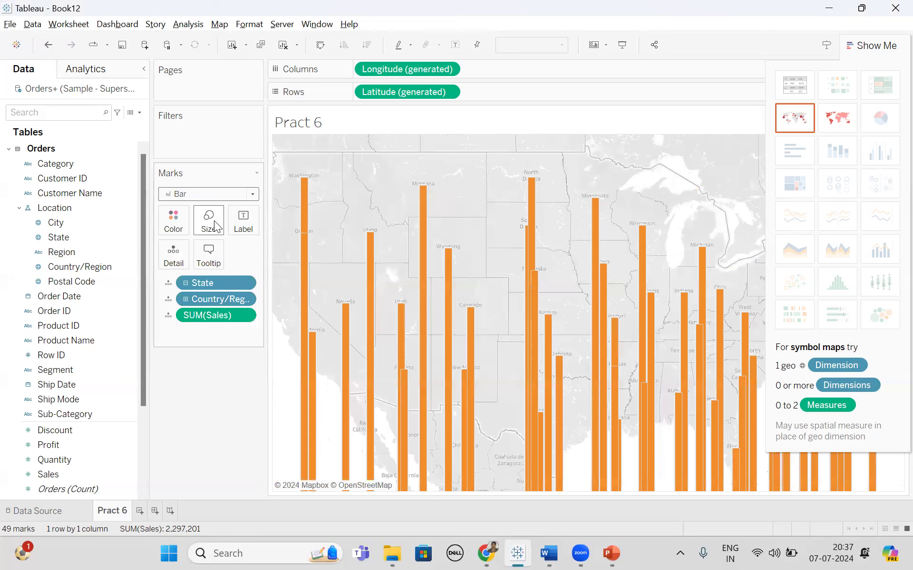
{"action": "left_click", "coordinate": [253, 195]}
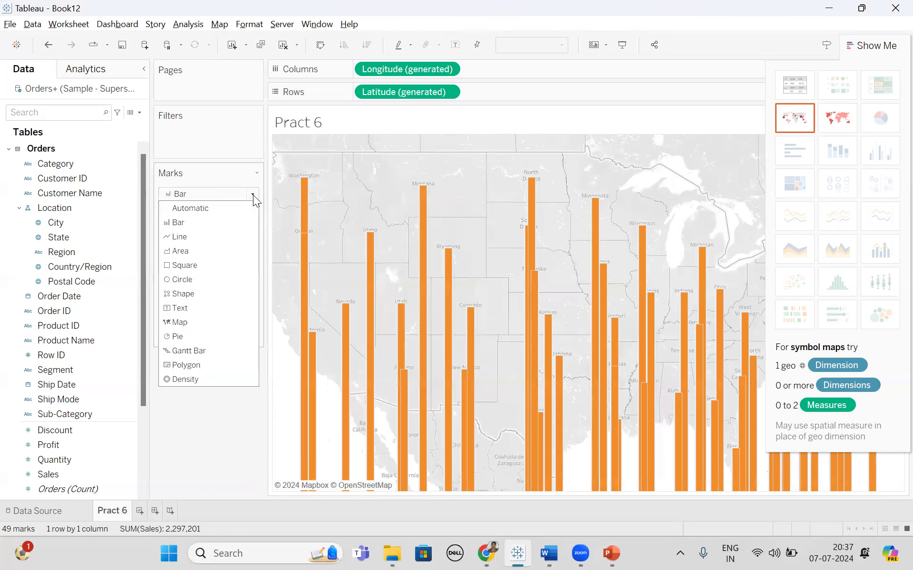
{"action": "left_click", "coordinate": [197, 232]}
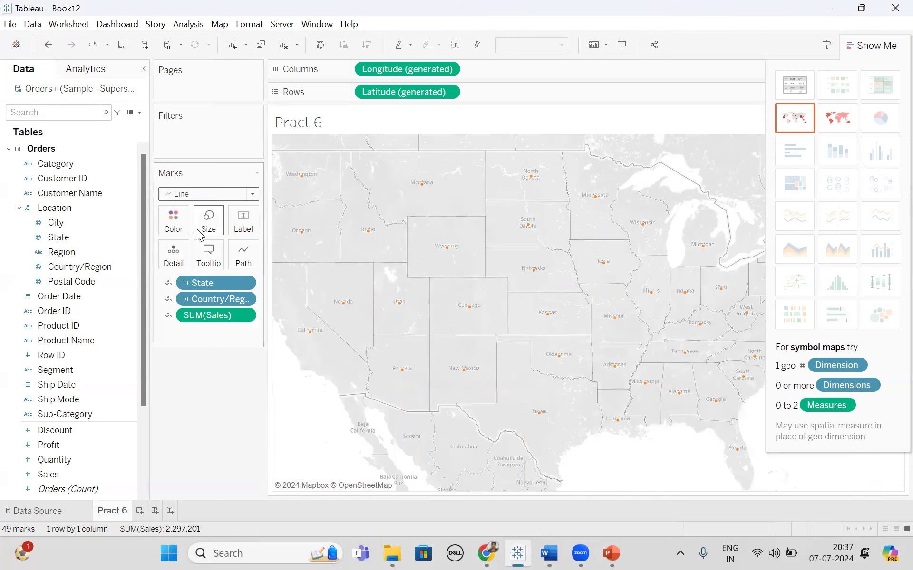
{"action": "left_click", "coordinate": [252, 194]}
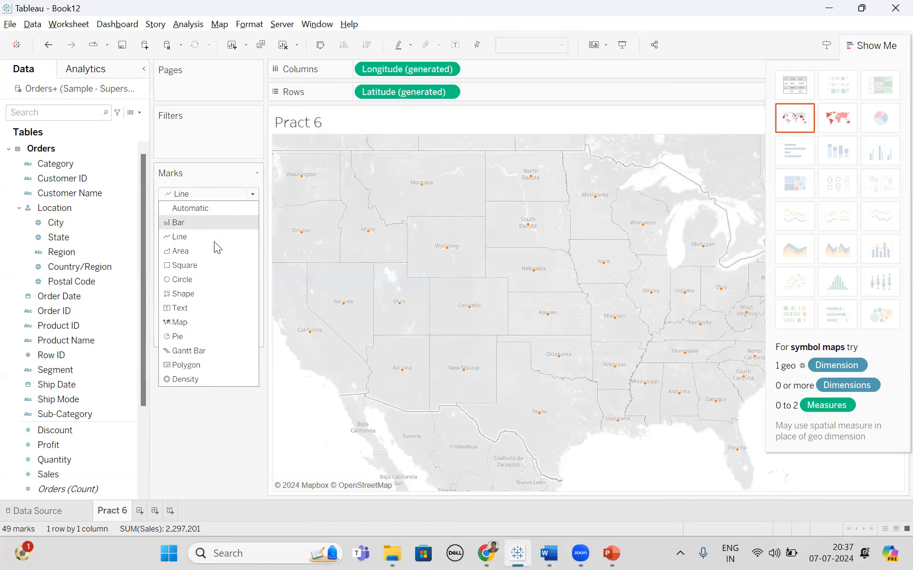
{"action": "left_click", "coordinate": [195, 252]}
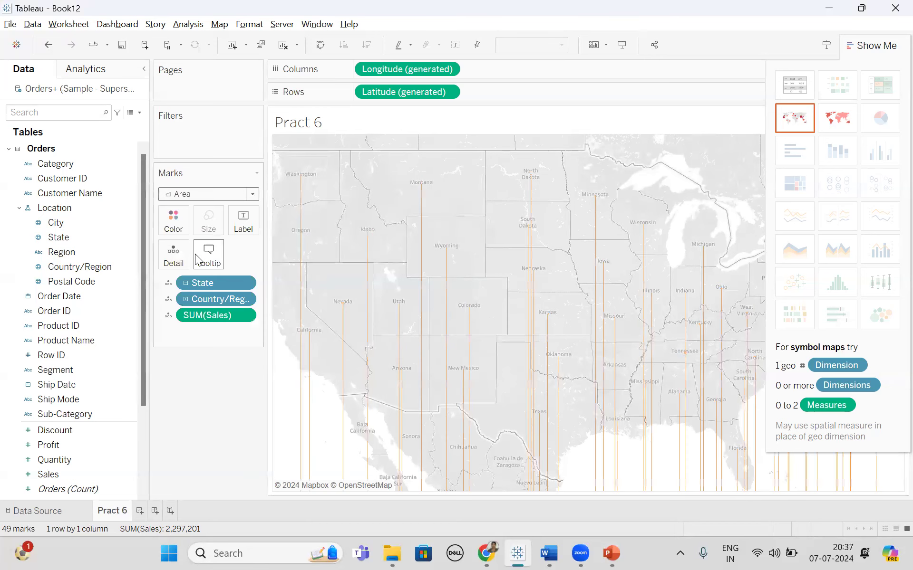
{"action": "left_click", "coordinate": [248, 197]}
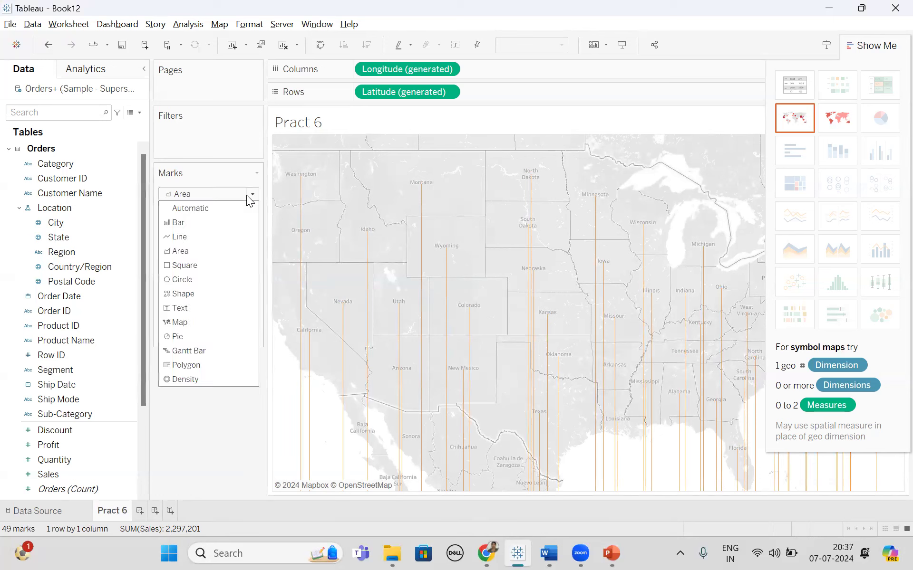
{"action": "left_click", "coordinate": [191, 265]}
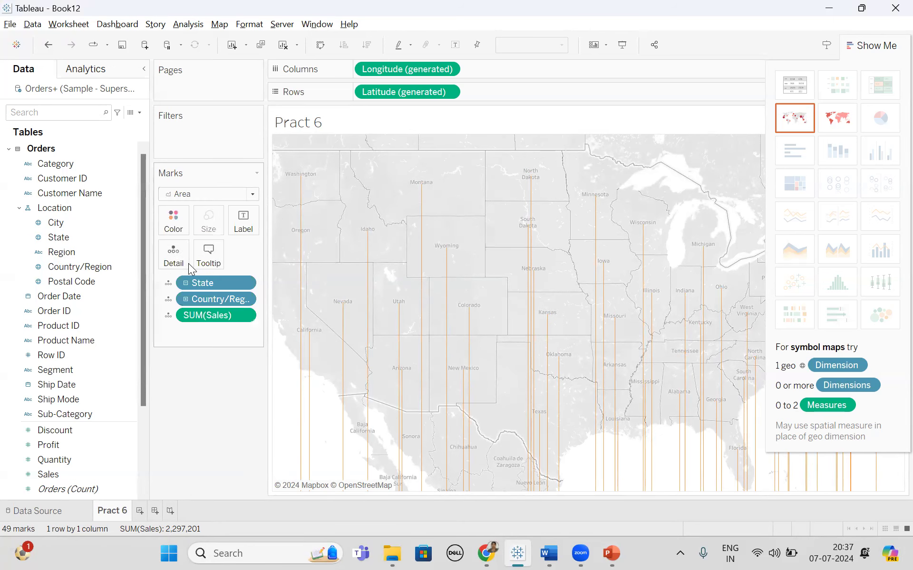
{"action": "mouse_move", "coordinate": [341, 311]}
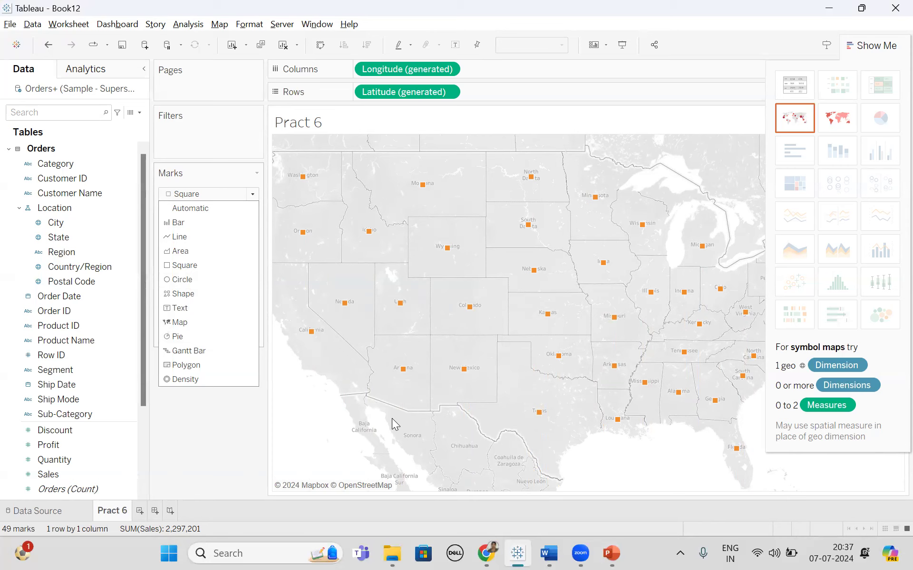
{"action": "left_click", "coordinate": [226, 432]}
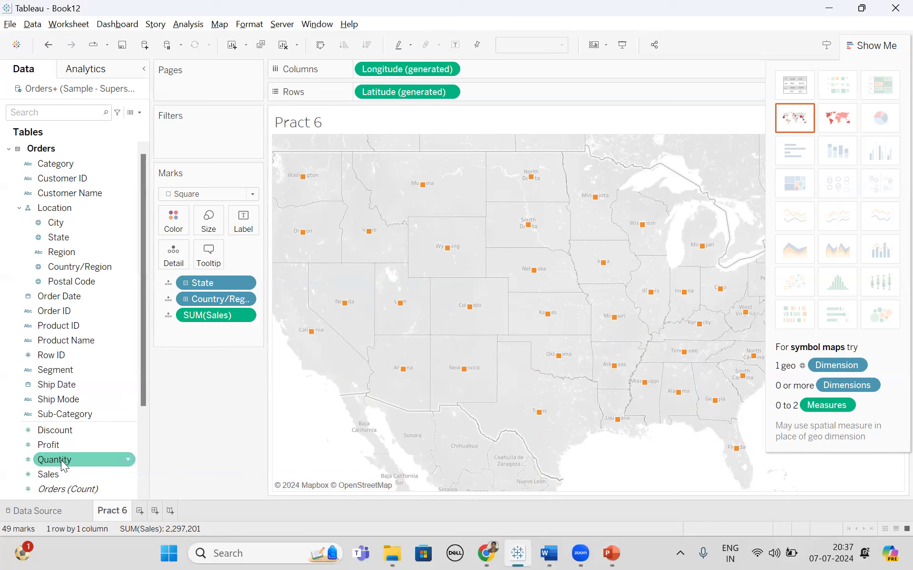
Step: Replace Sales with Profit as a detail of the marks and display the data as a filled map
{"action": "left_click_drag", "start_coordinate": [68, 443], "coordinate": [217, 329]}
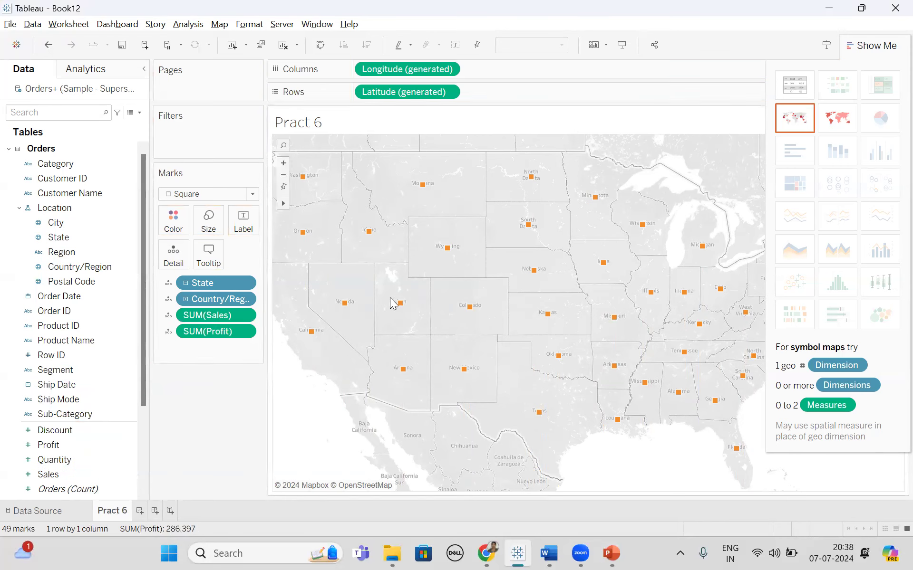
{"action": "left_click_drag", "start_coordinate": [210, 316], "coordinate": [72, 405]}
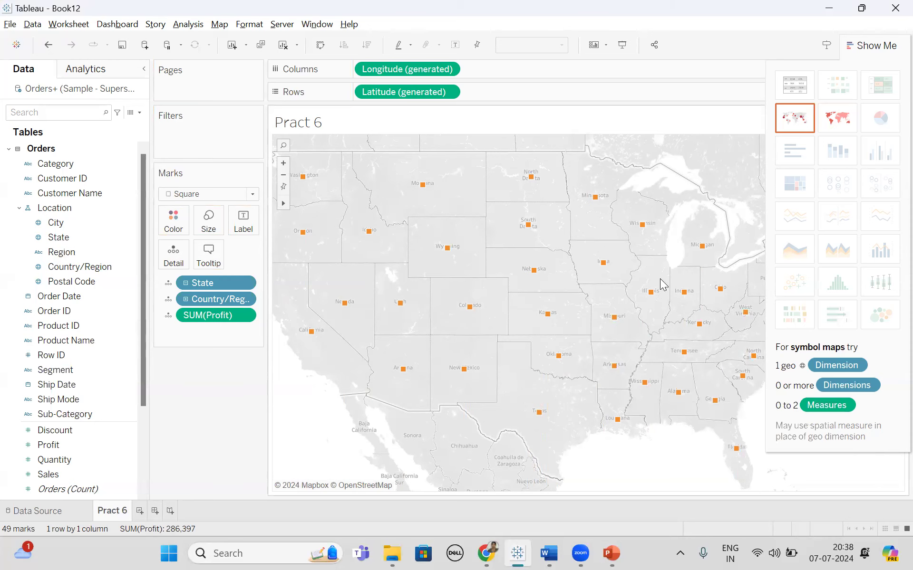
{"action": "left_click", "coordinate": [842, 120]}
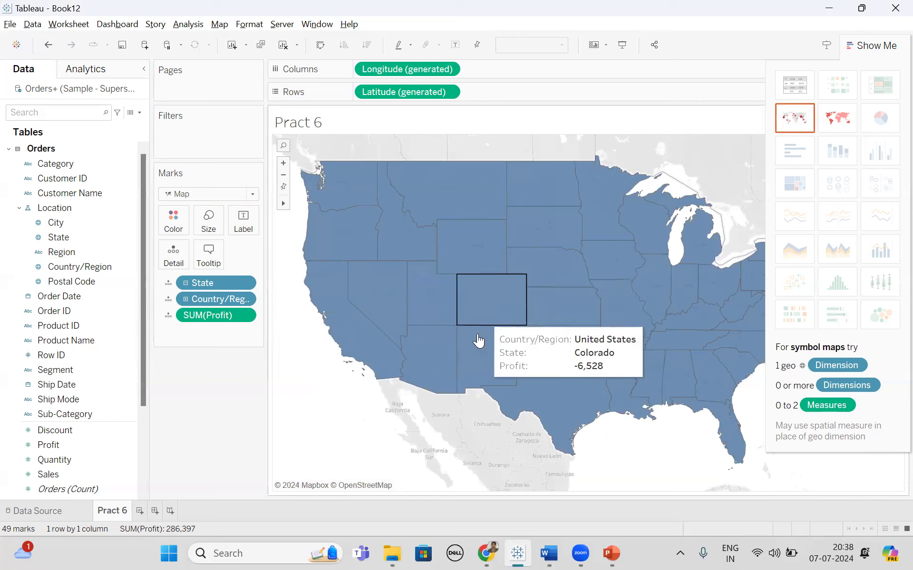